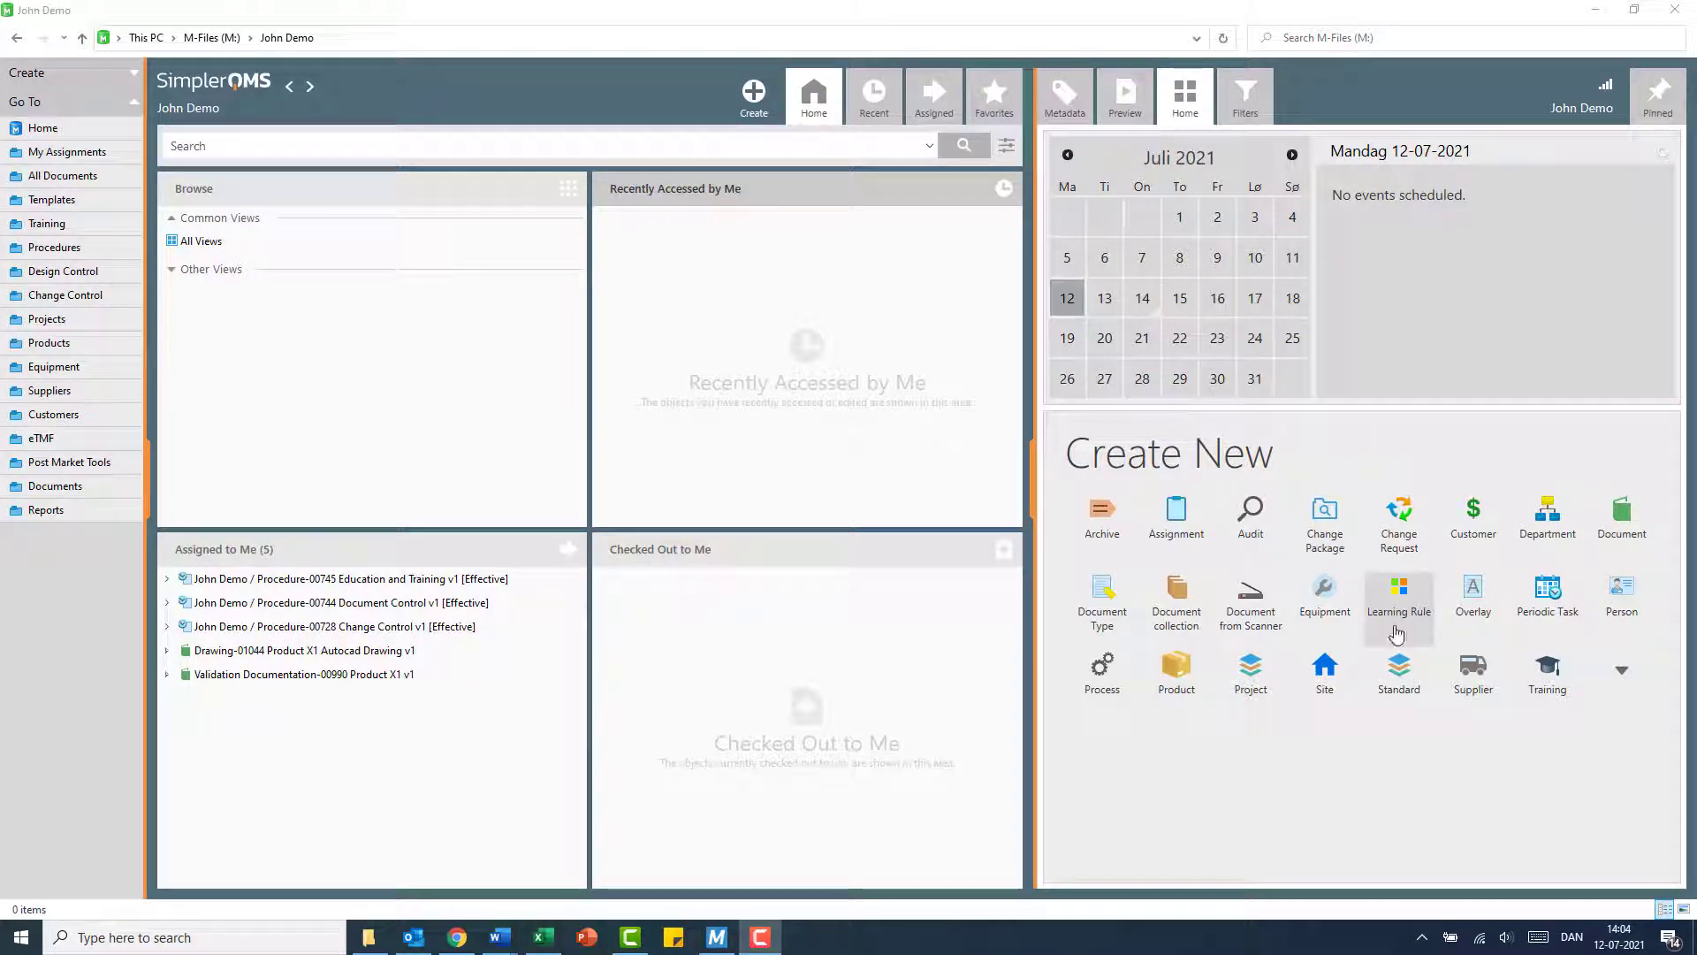
- Search the vault for the sales manager and open his employee card from People
click(312, 151)
text(vince)
key(Down)
key(Return)
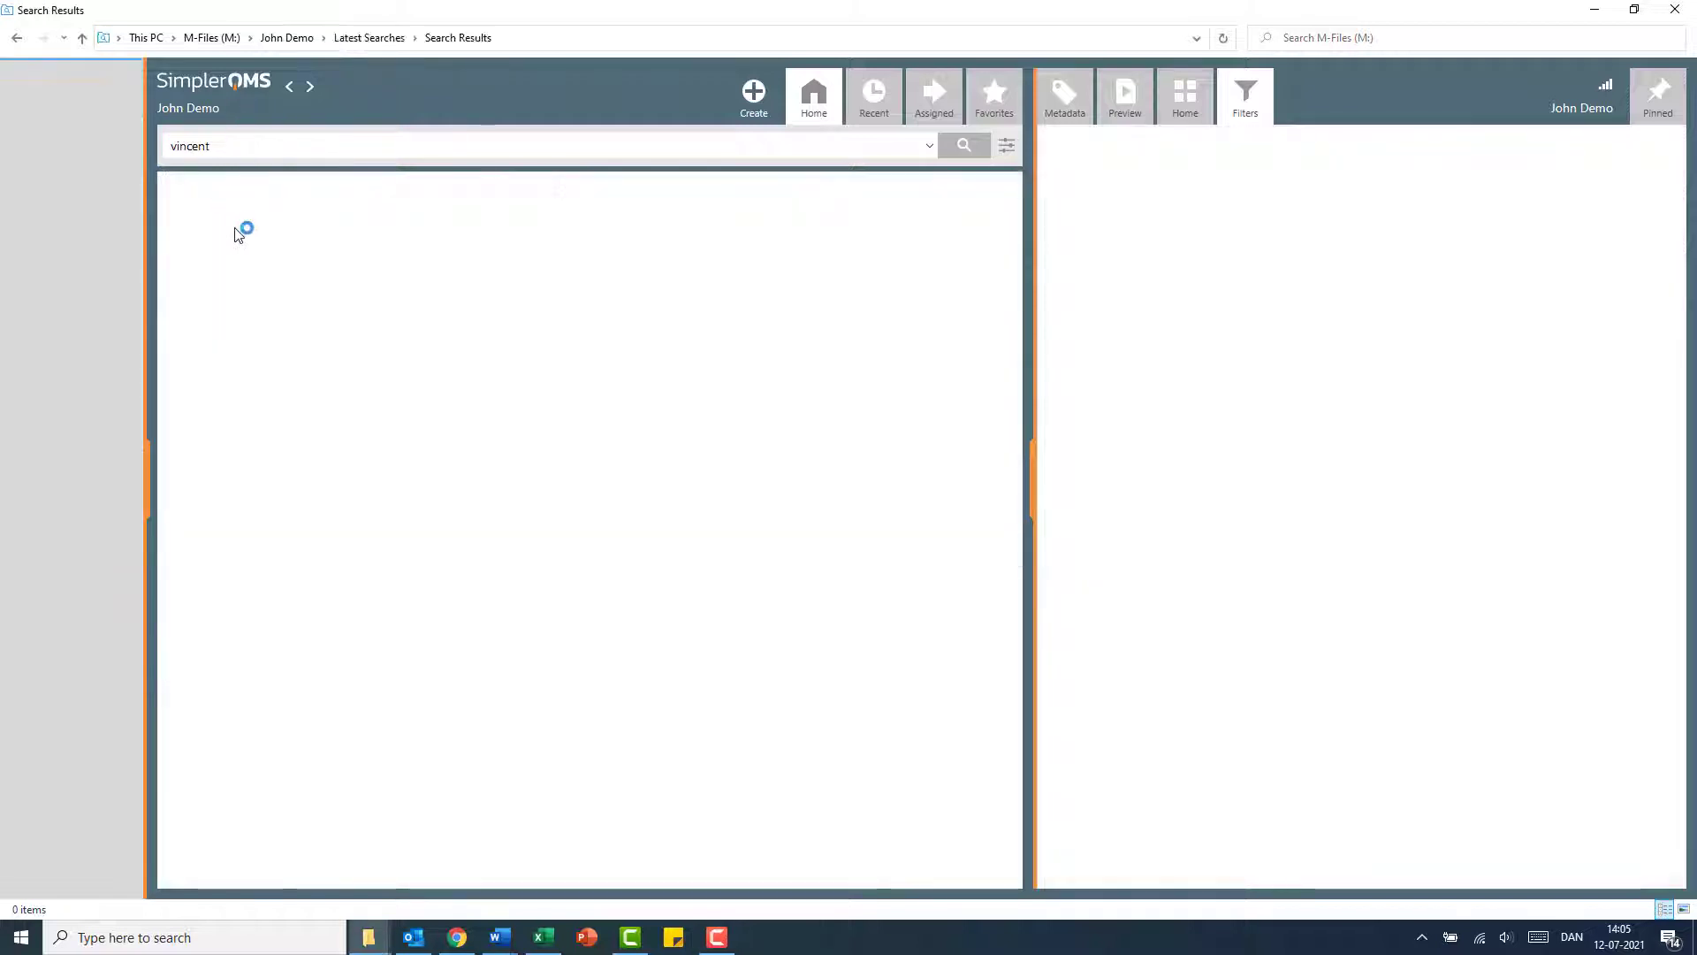
click(206, 315)
- Inspect the available job roles for his Employee role, then cancel without saving changes
click(1235, 436)
click(1273, 413)
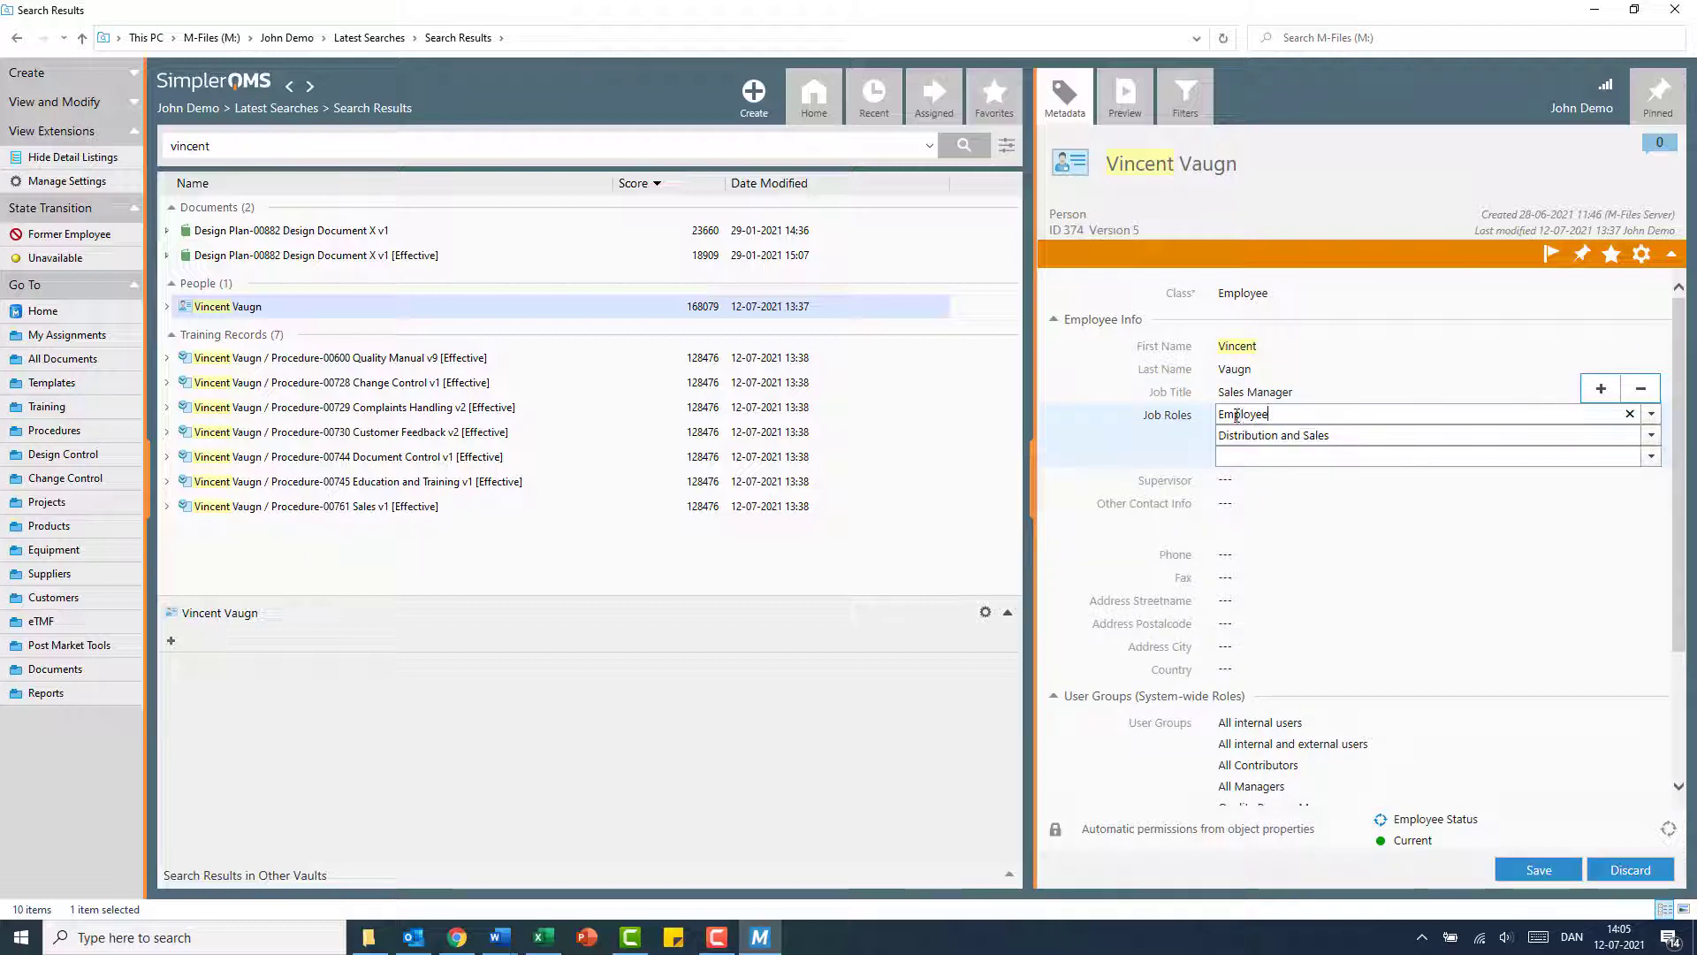
click(1651, 457)
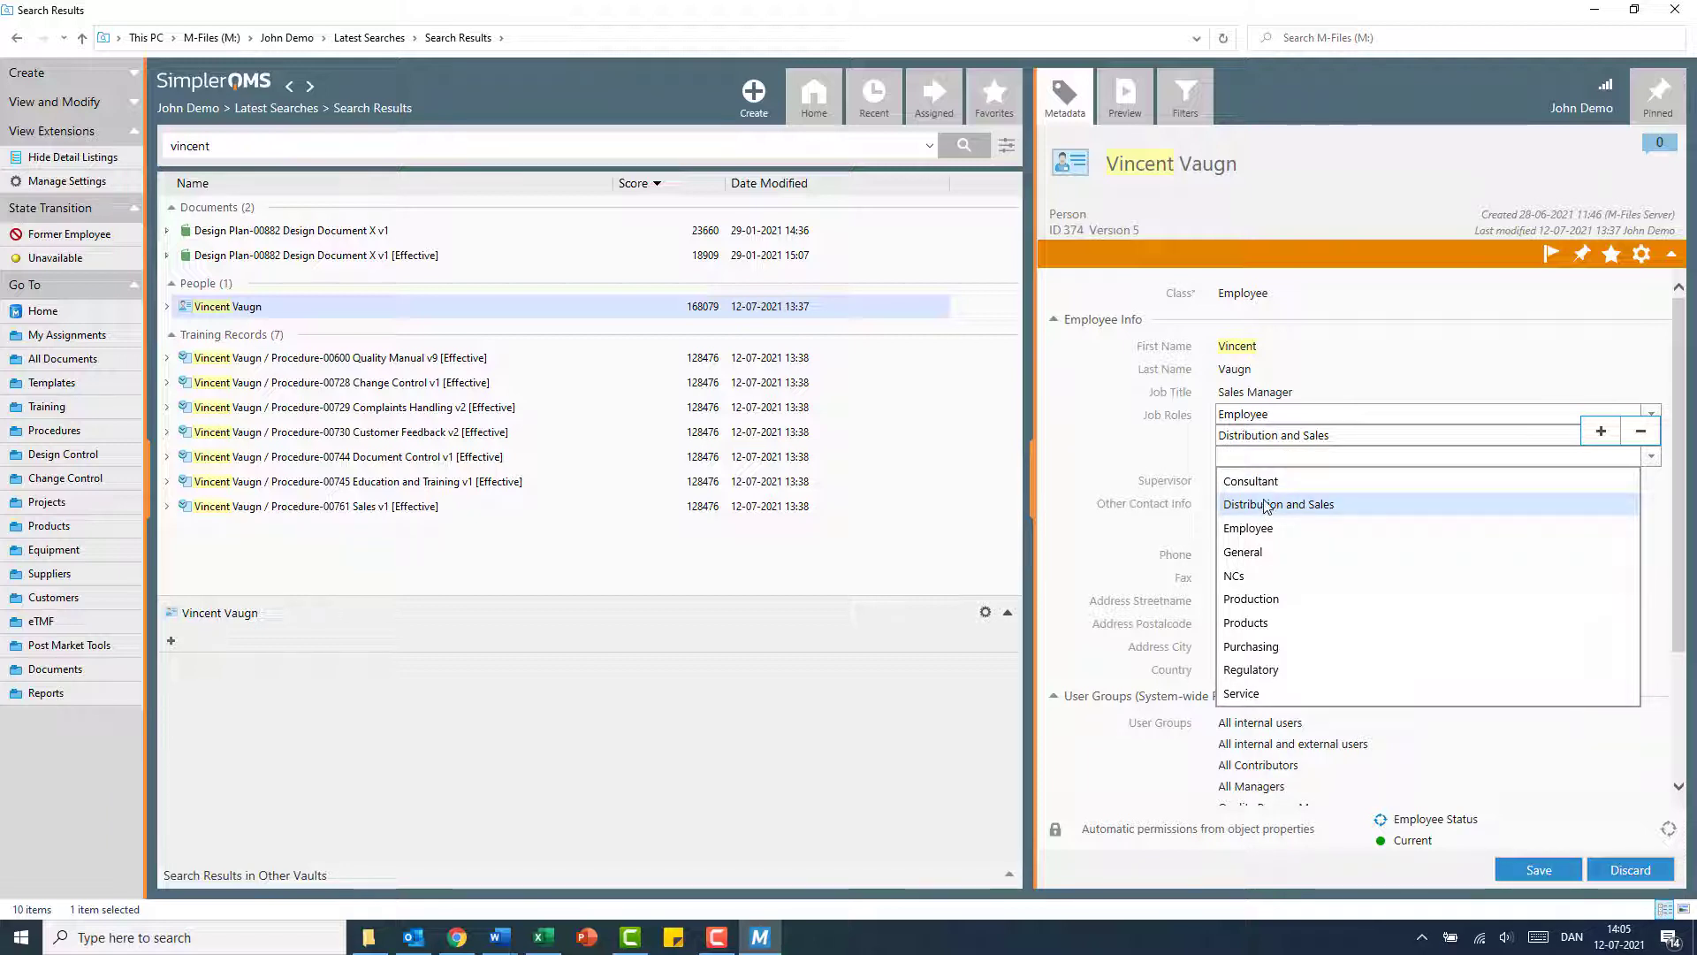
click(1333, 214)
key(Escape)
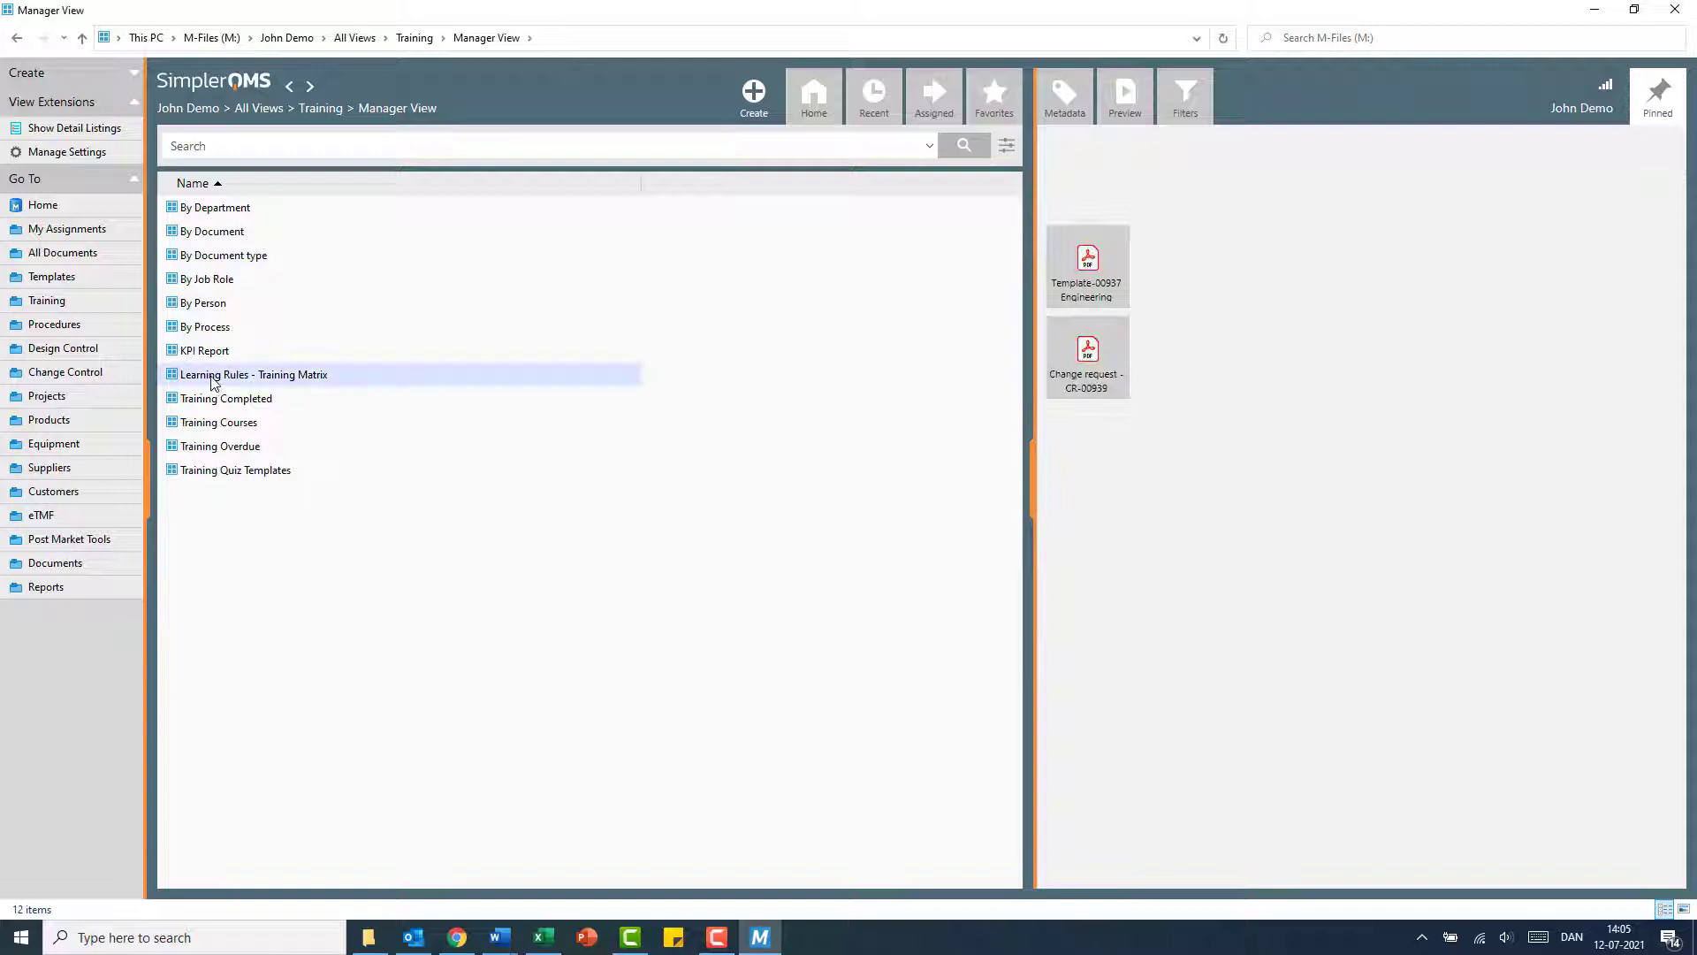
- Open learning rule #221 from the Training Matrix and review its three procedures, including Procedure-00761 Sales
double_click(212, 378)
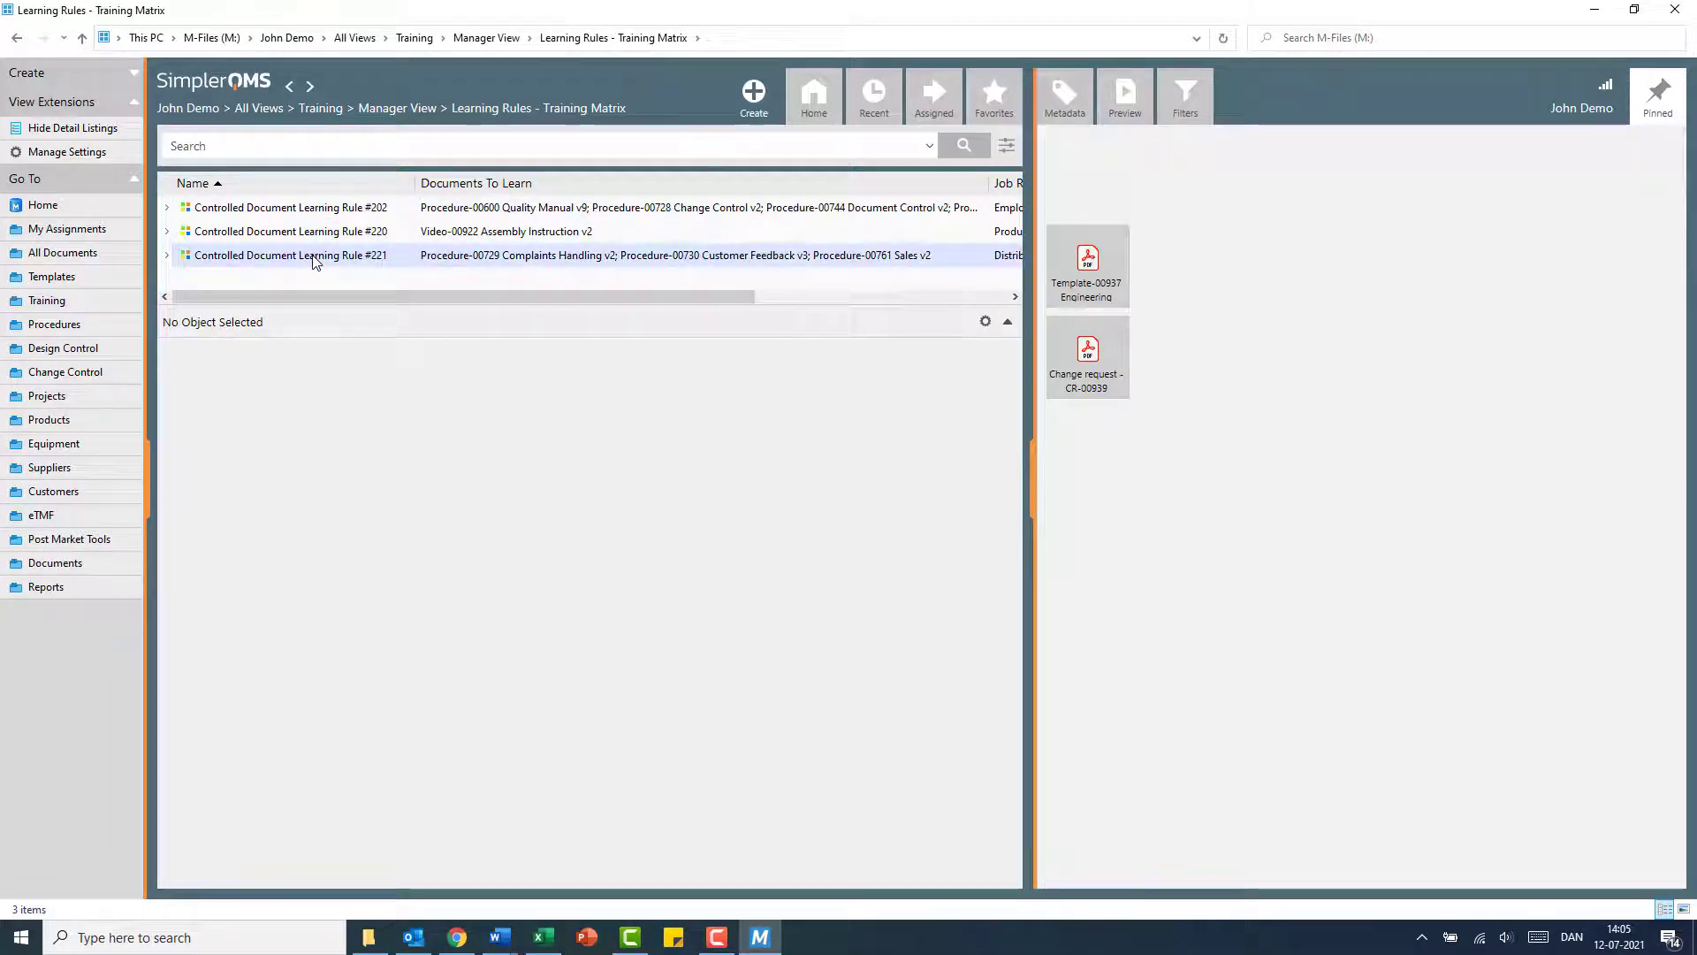
click(314, 258)
double_click(330, 258)
drag(665, 181, 604, 135)
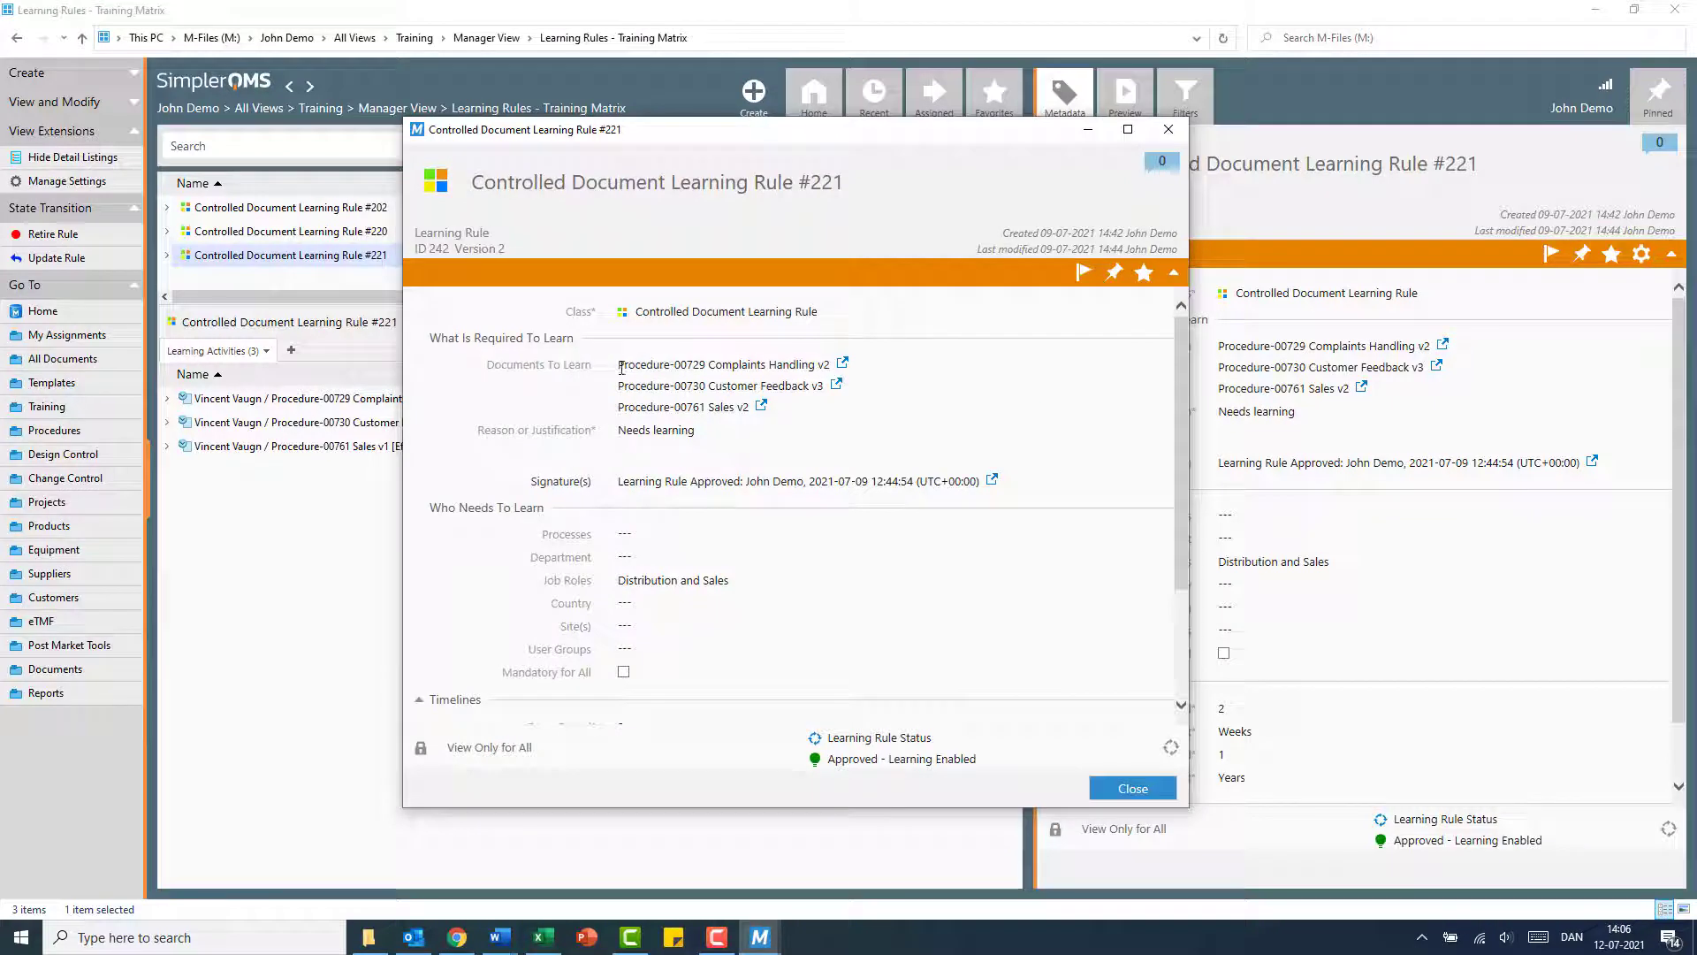
click(622, 366)
drag(750, 410, 618, 409)
click(635, 366)
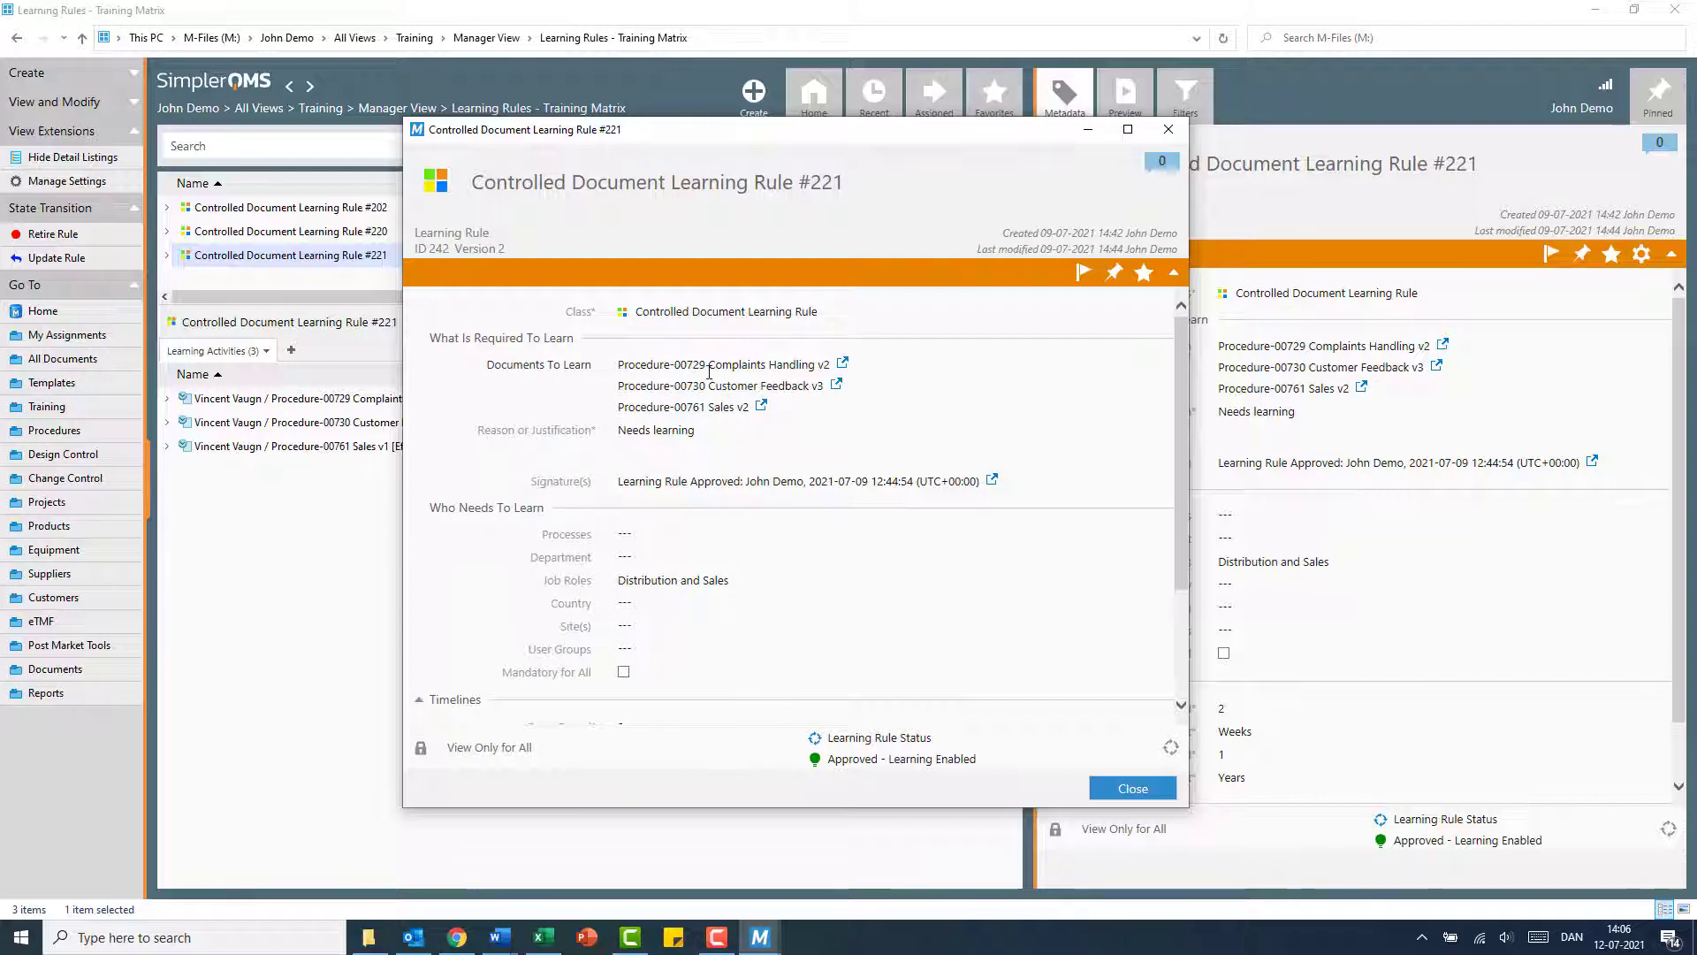
- Return home and inspect the Procedure-00745 Education and Training record due 23-07-2021
click(1169, 129)
click(808, 109)
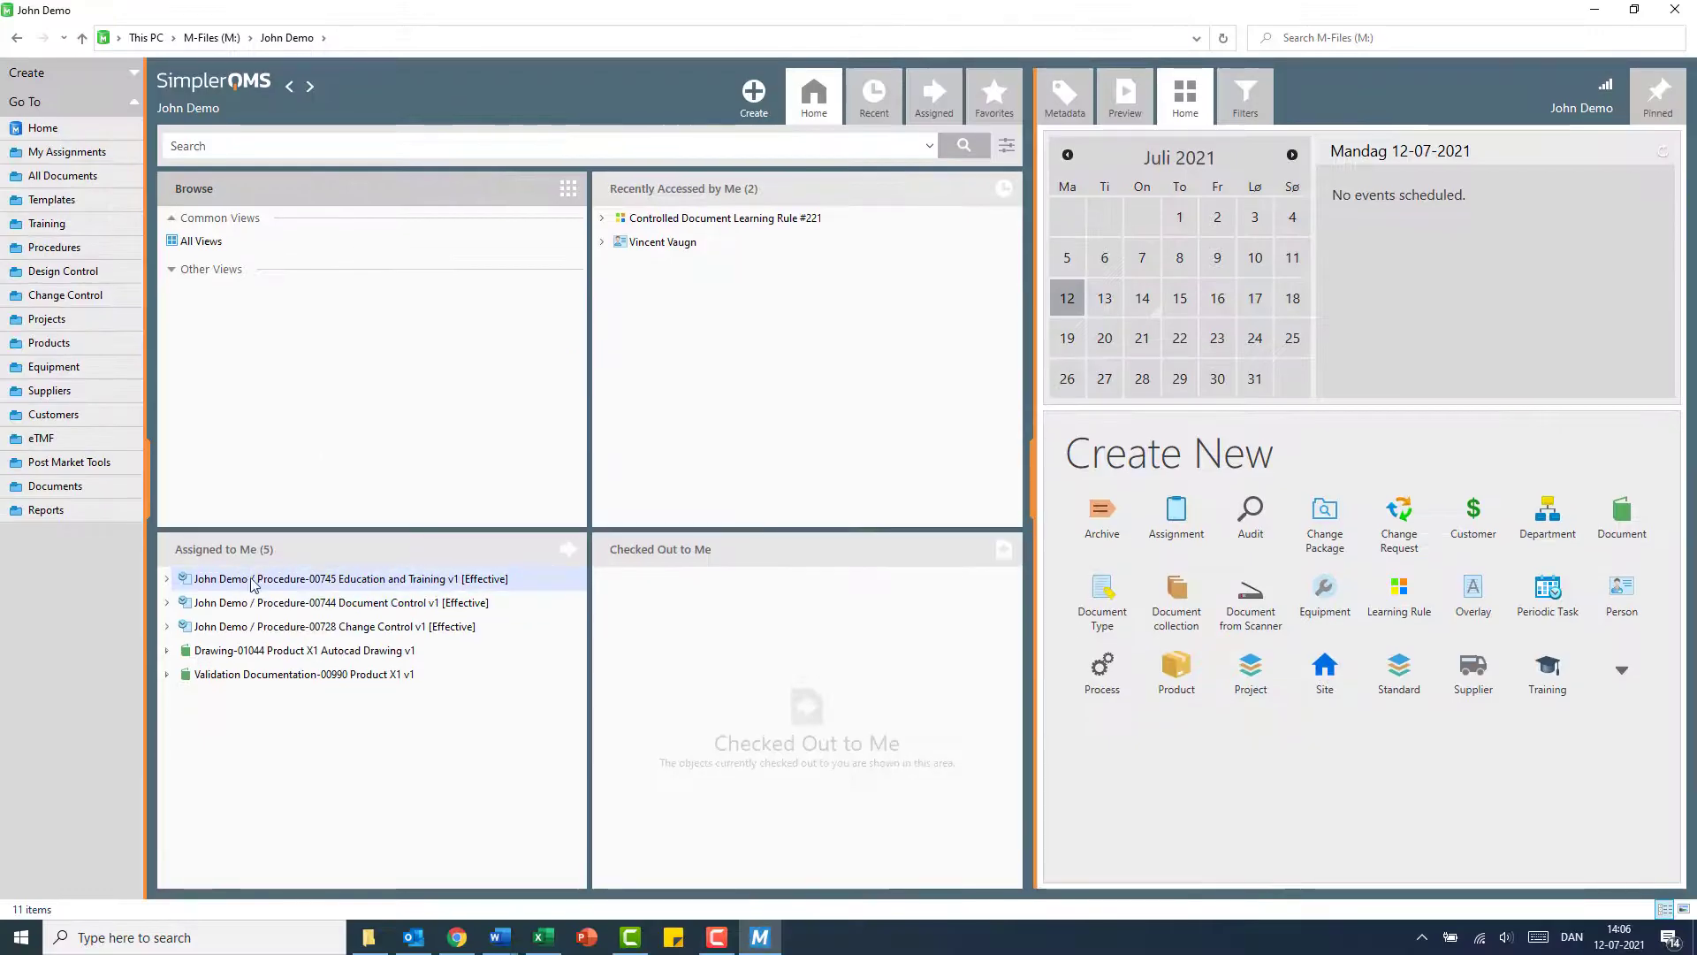
click(252, 582)
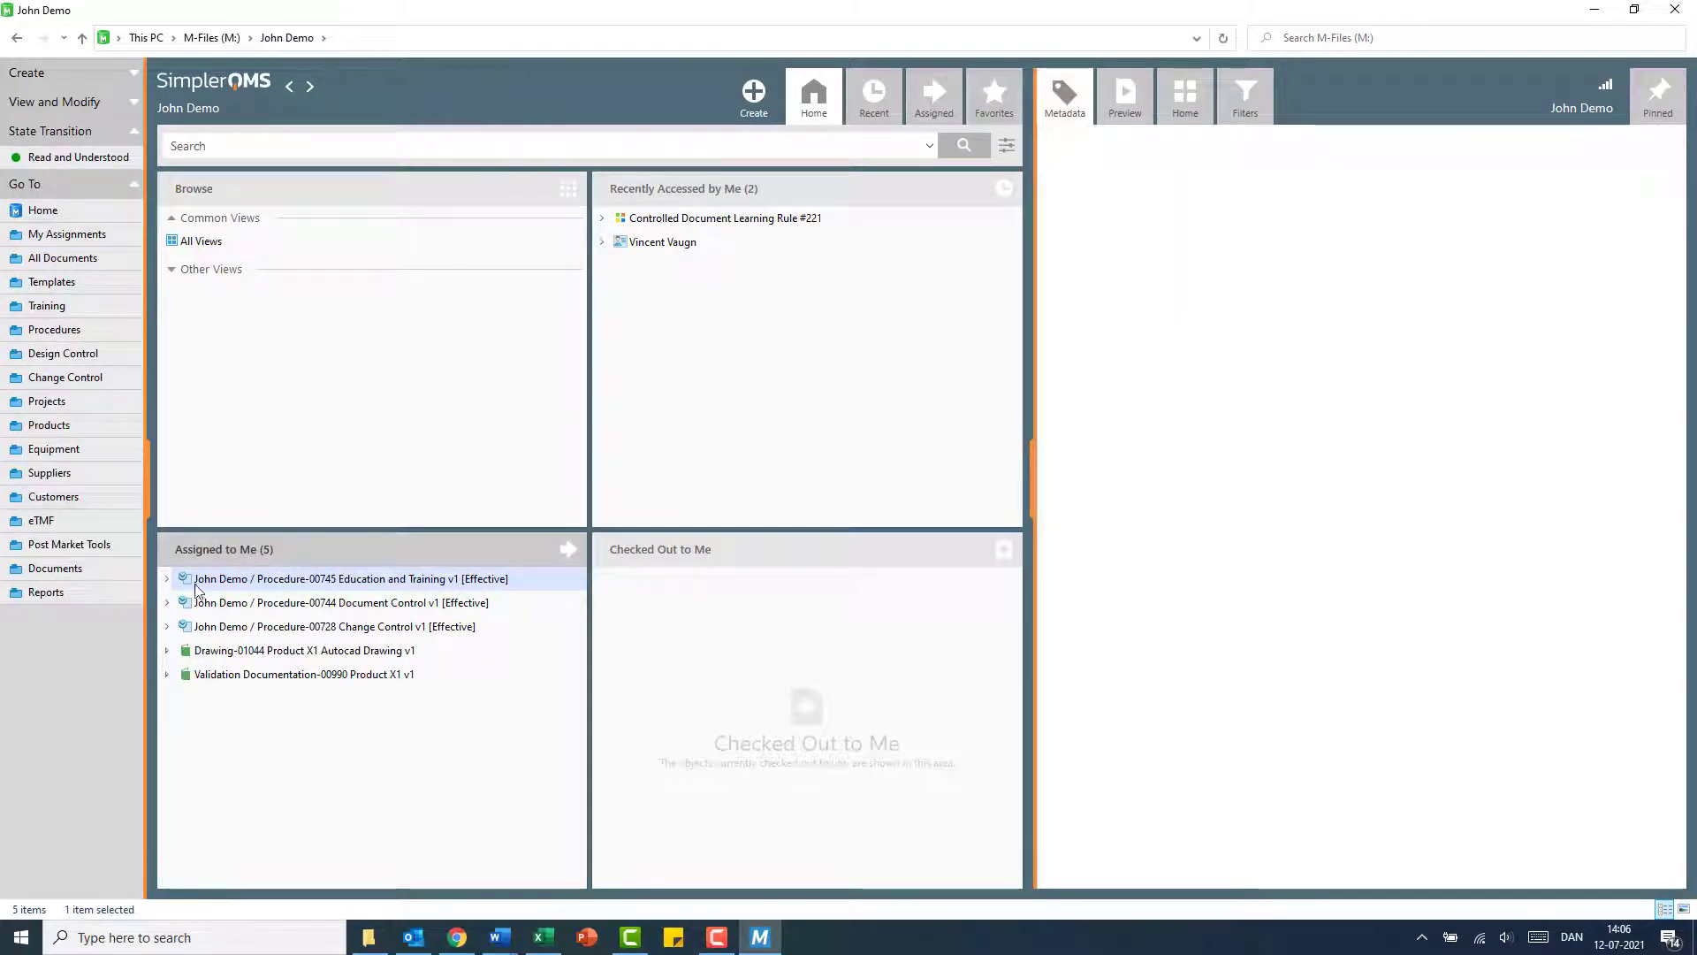
double_click(197, 586)
click(181, 603)
click(169, 580)
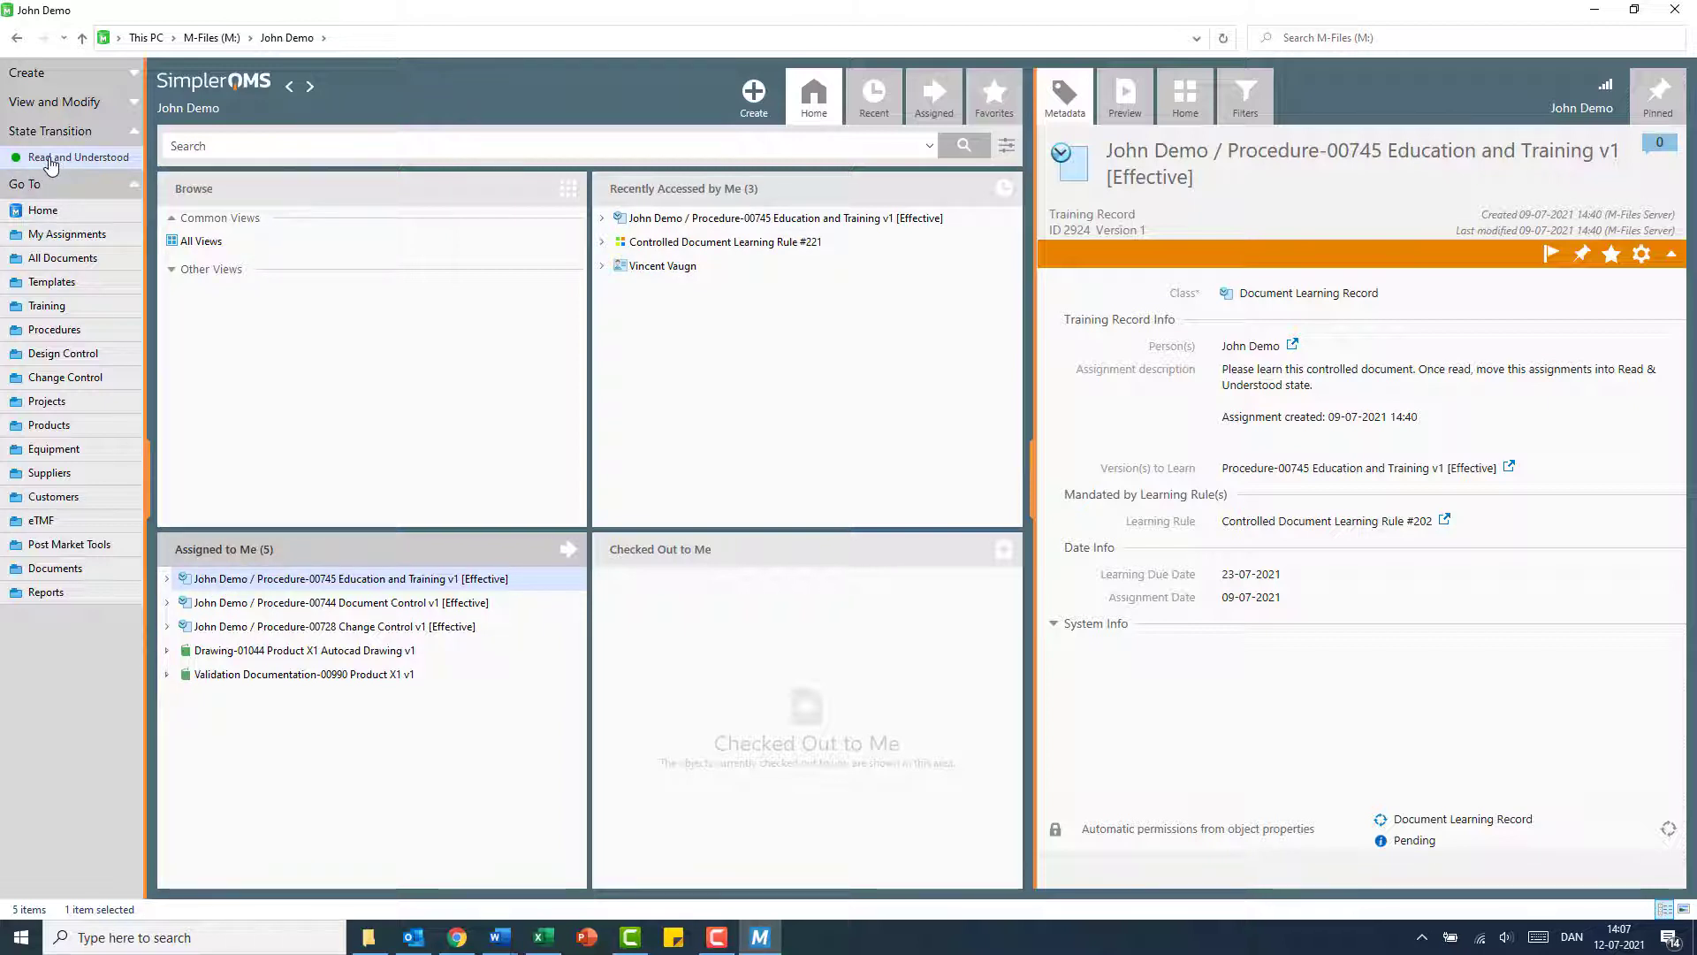
- Check the Training Overdue items in the Manager View, then go back to its sub-view list
click(65, 307)
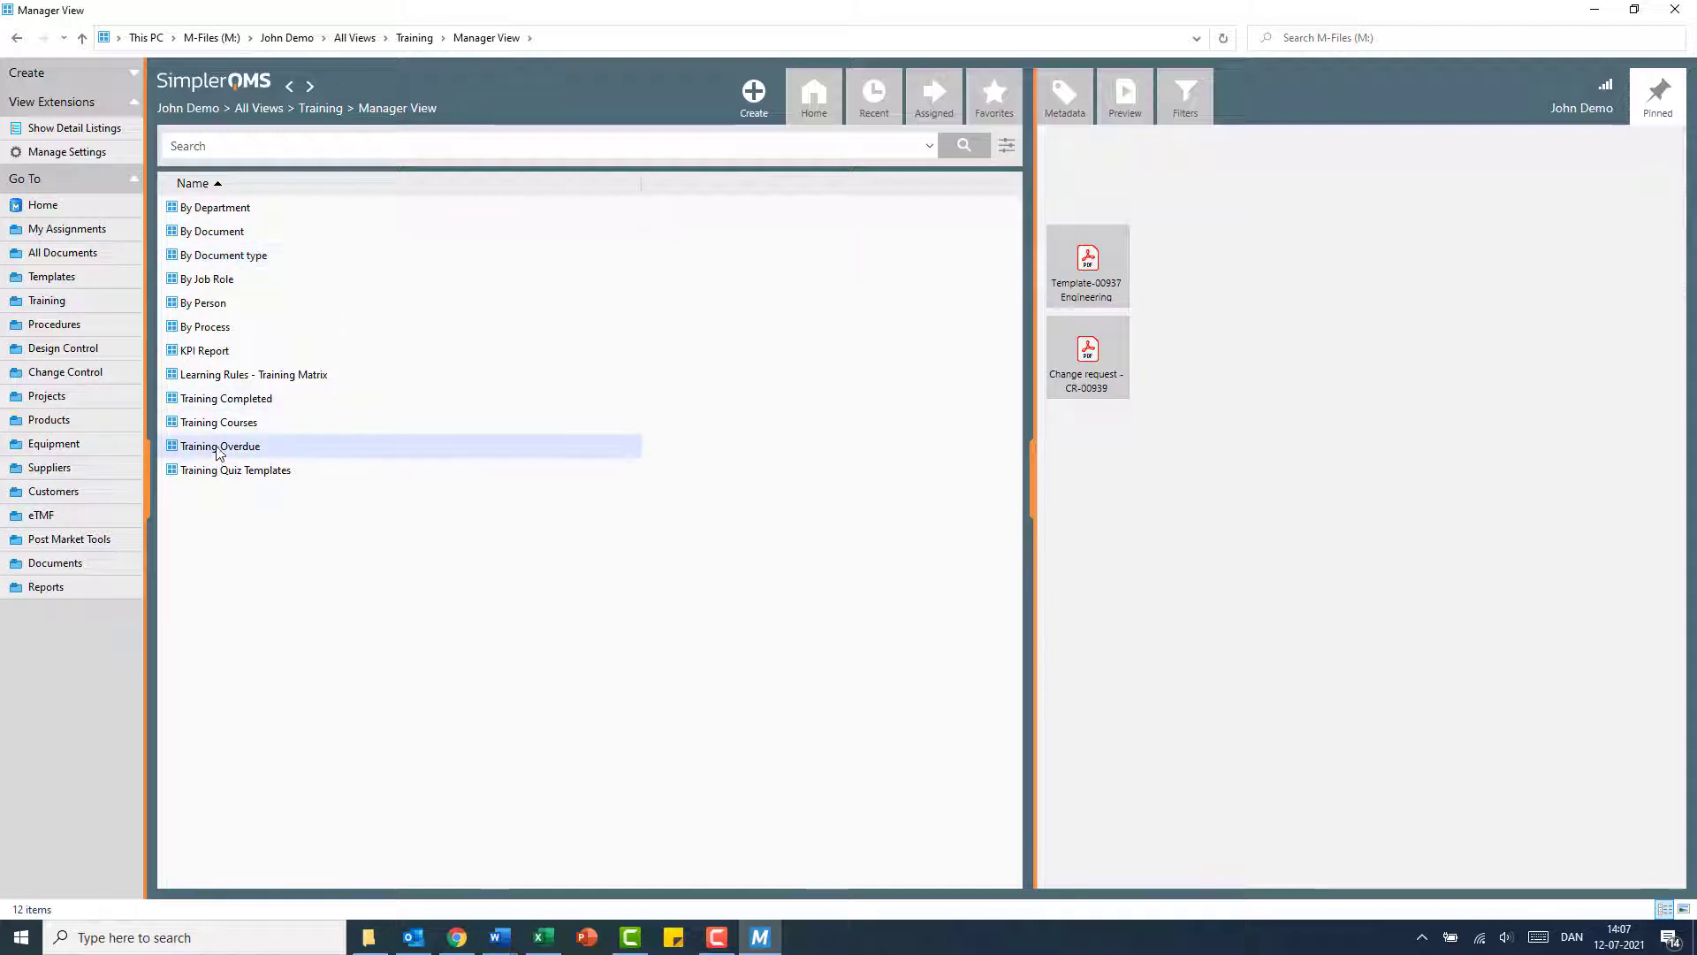
double_click(214, 453)
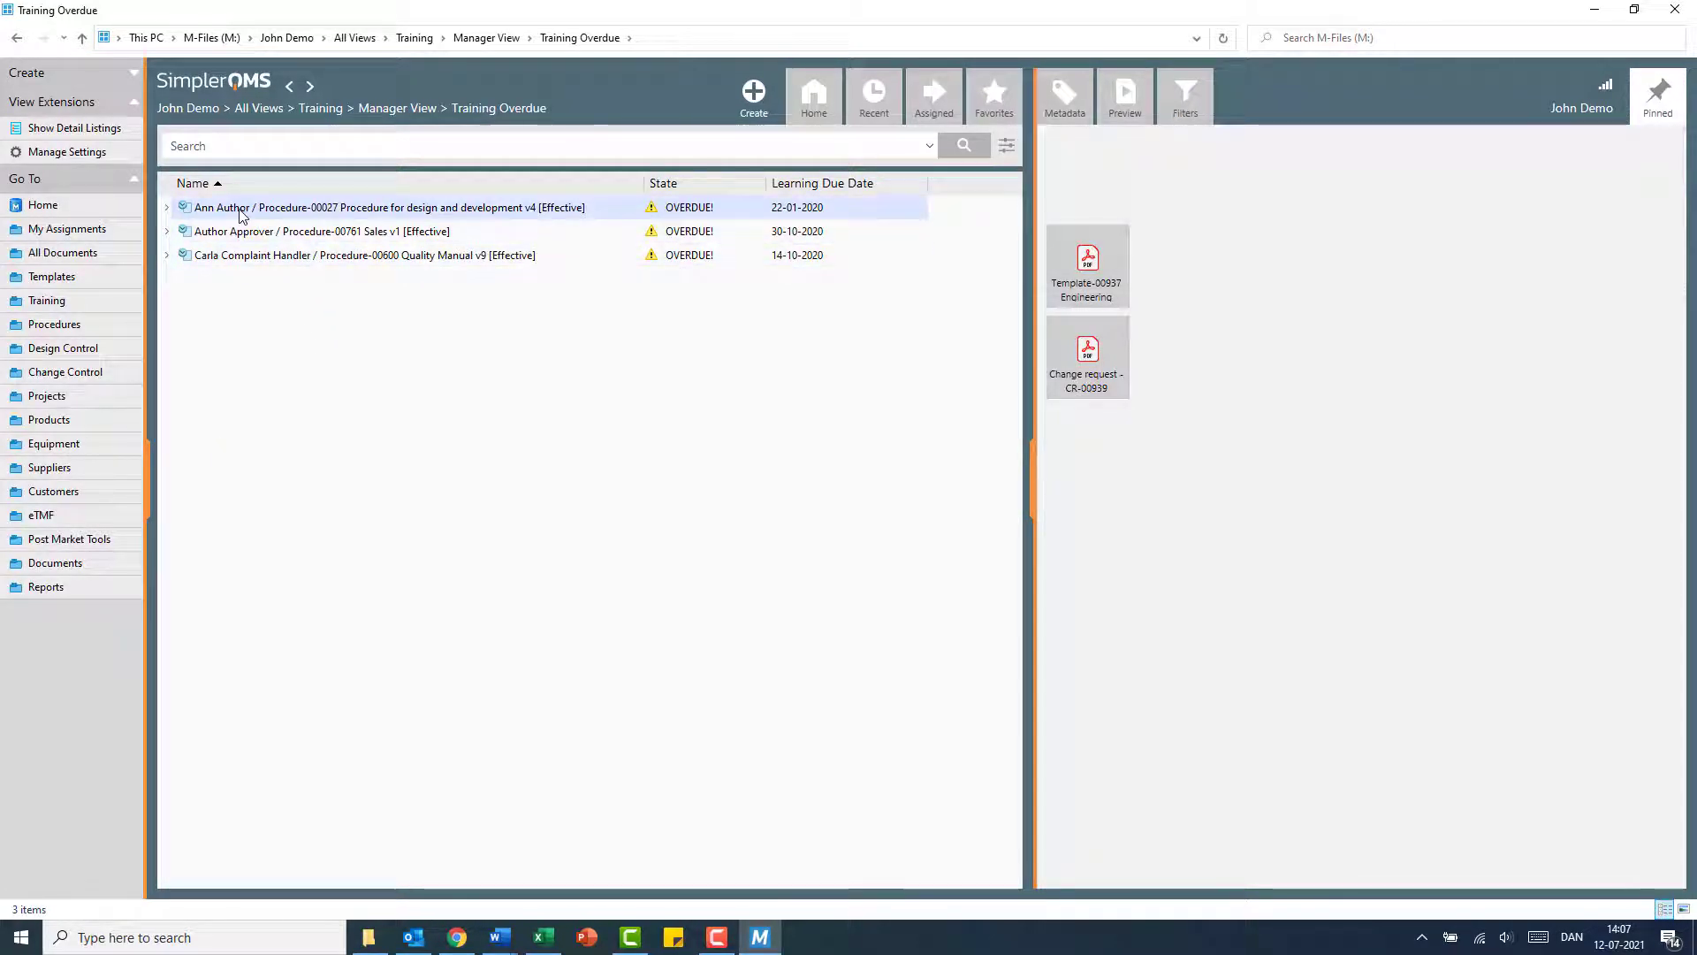
click(789, 208)
click(777, 256)
click(412, 113)
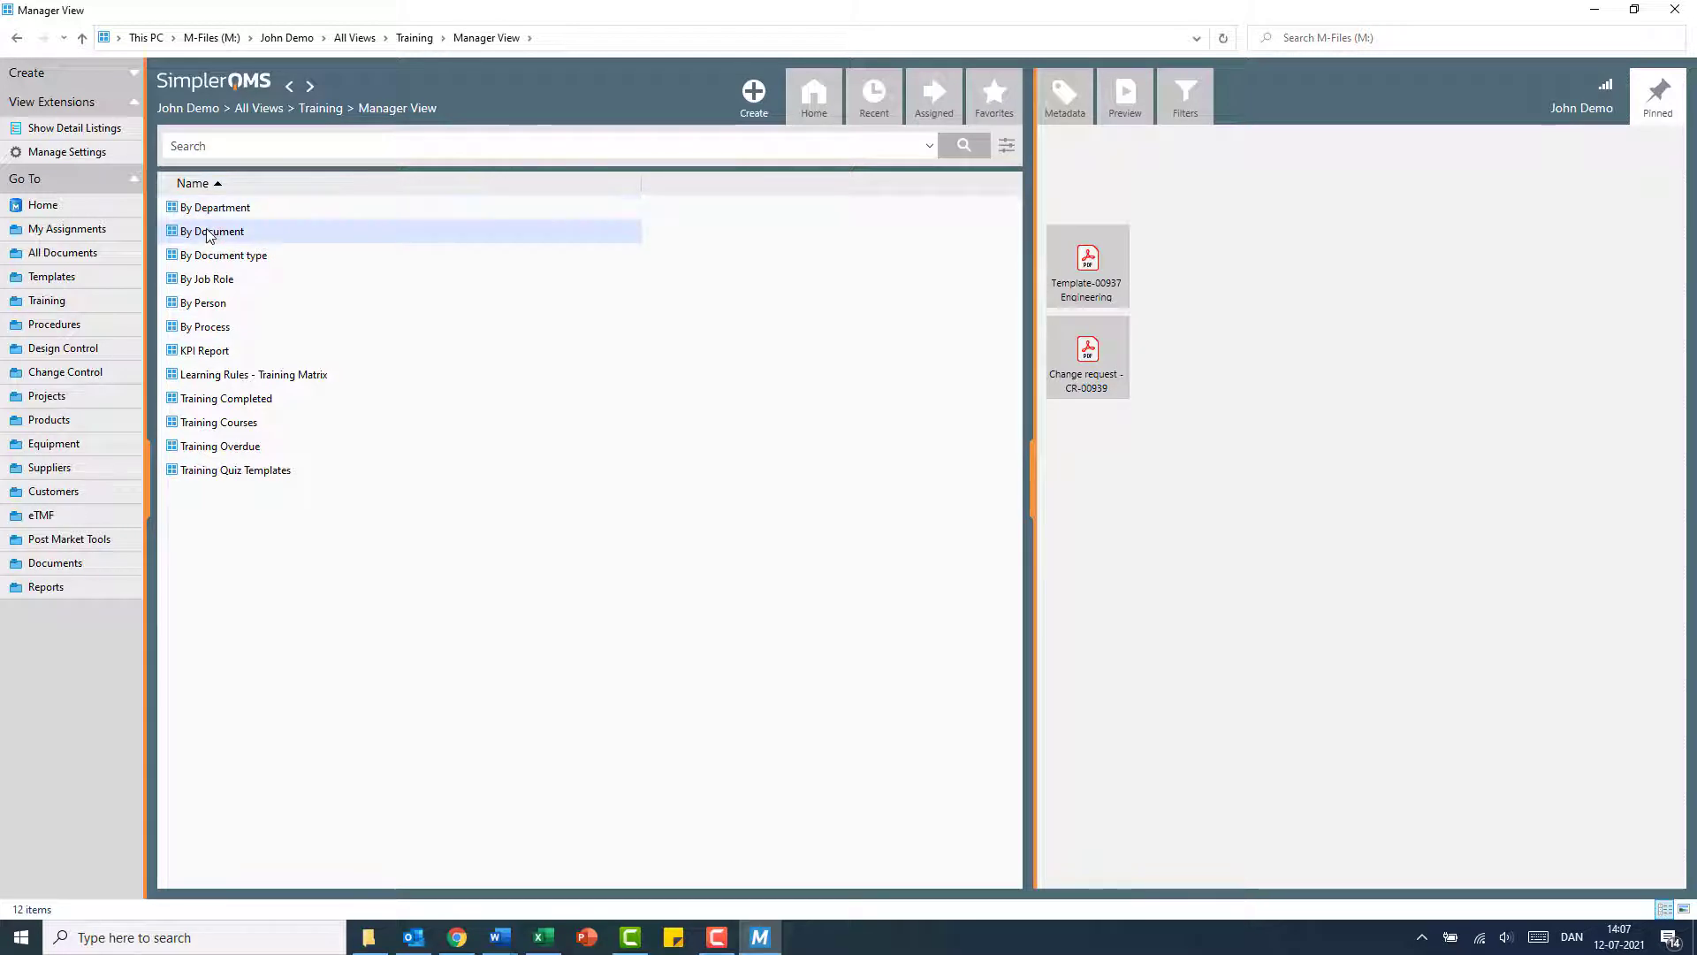
click(198, 230)
double_click(198, 230)
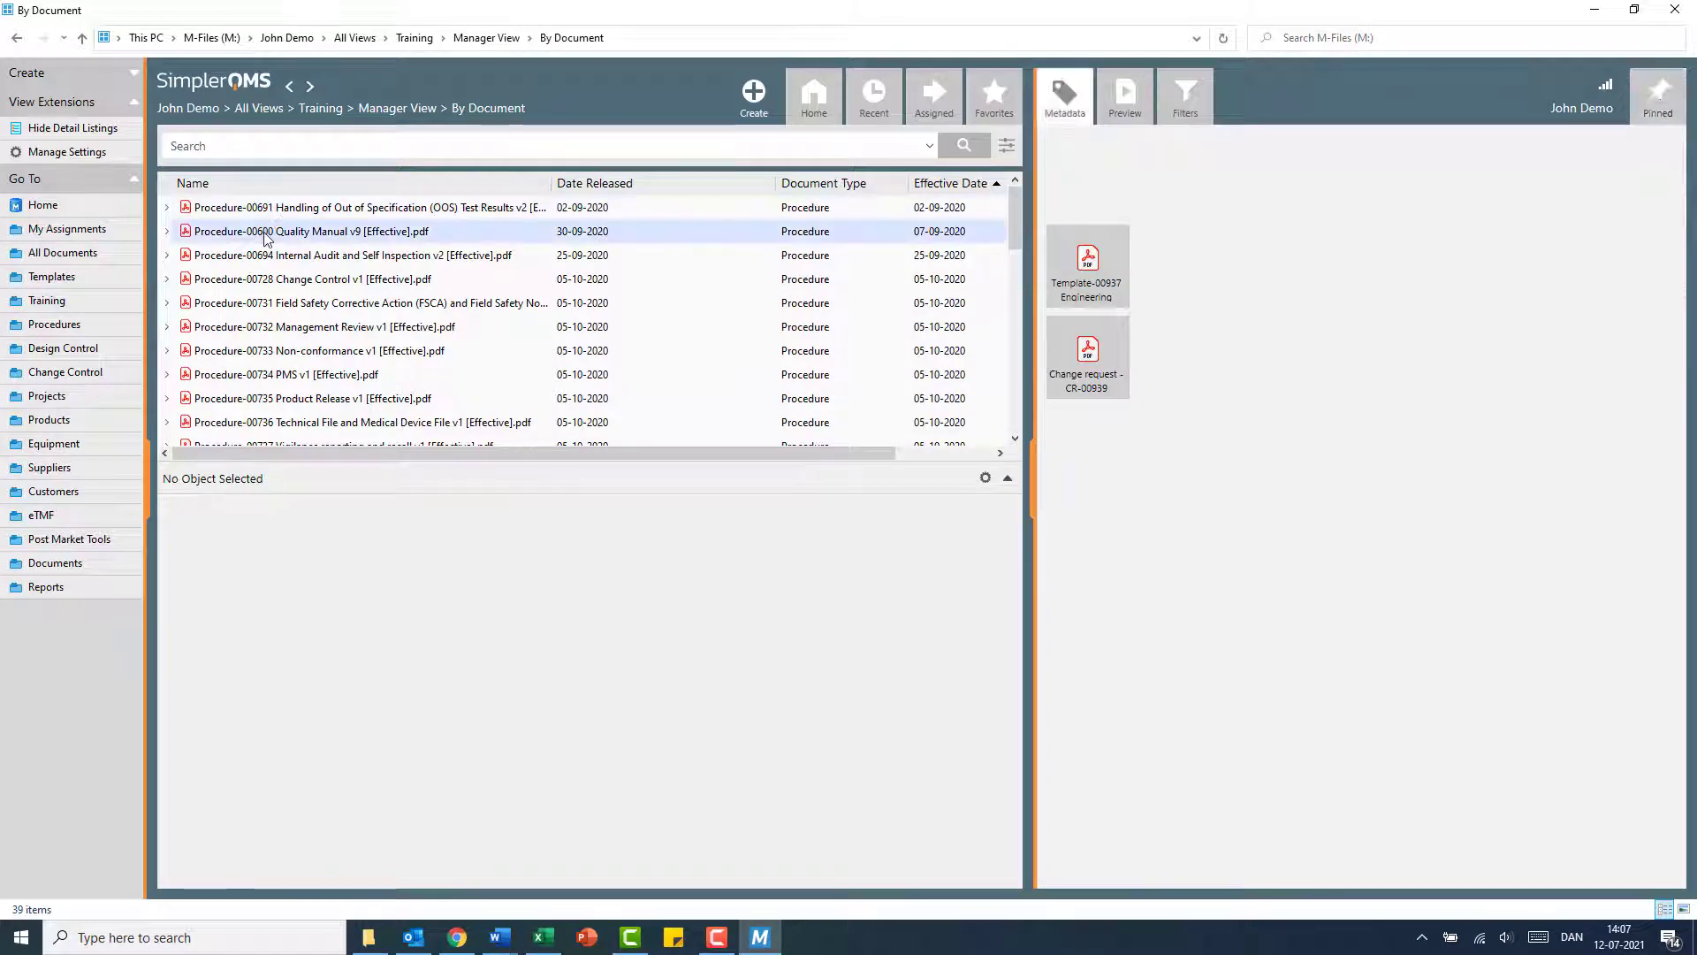
click(267, 235)
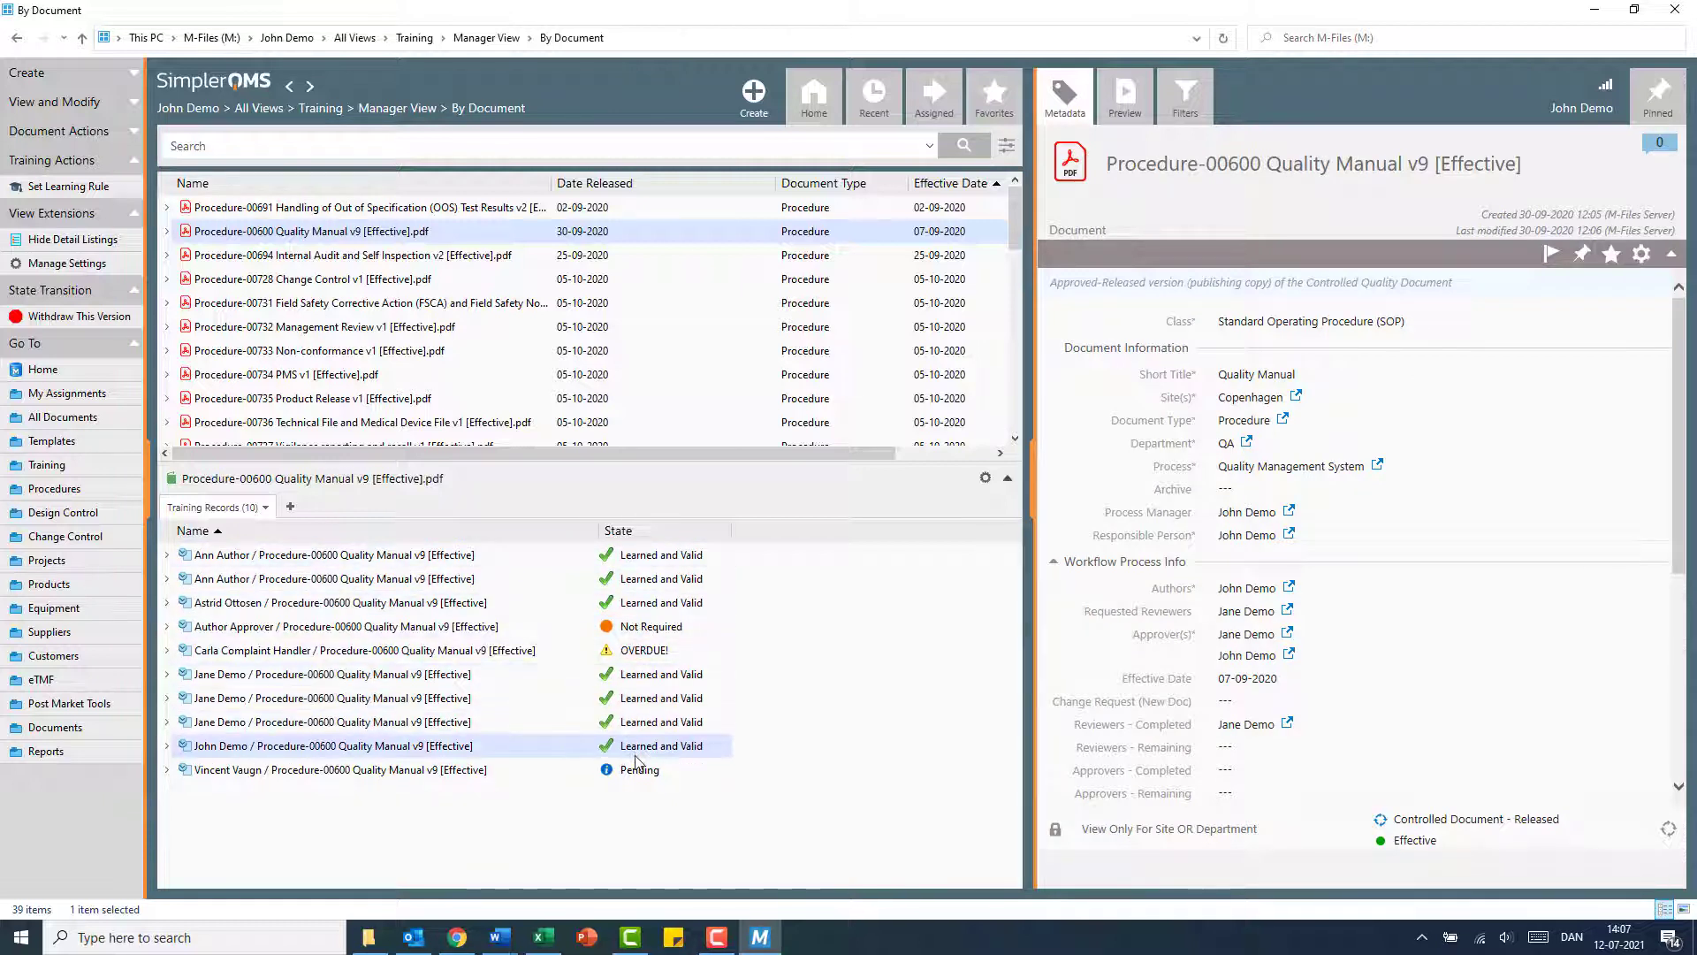
click(395, 109)
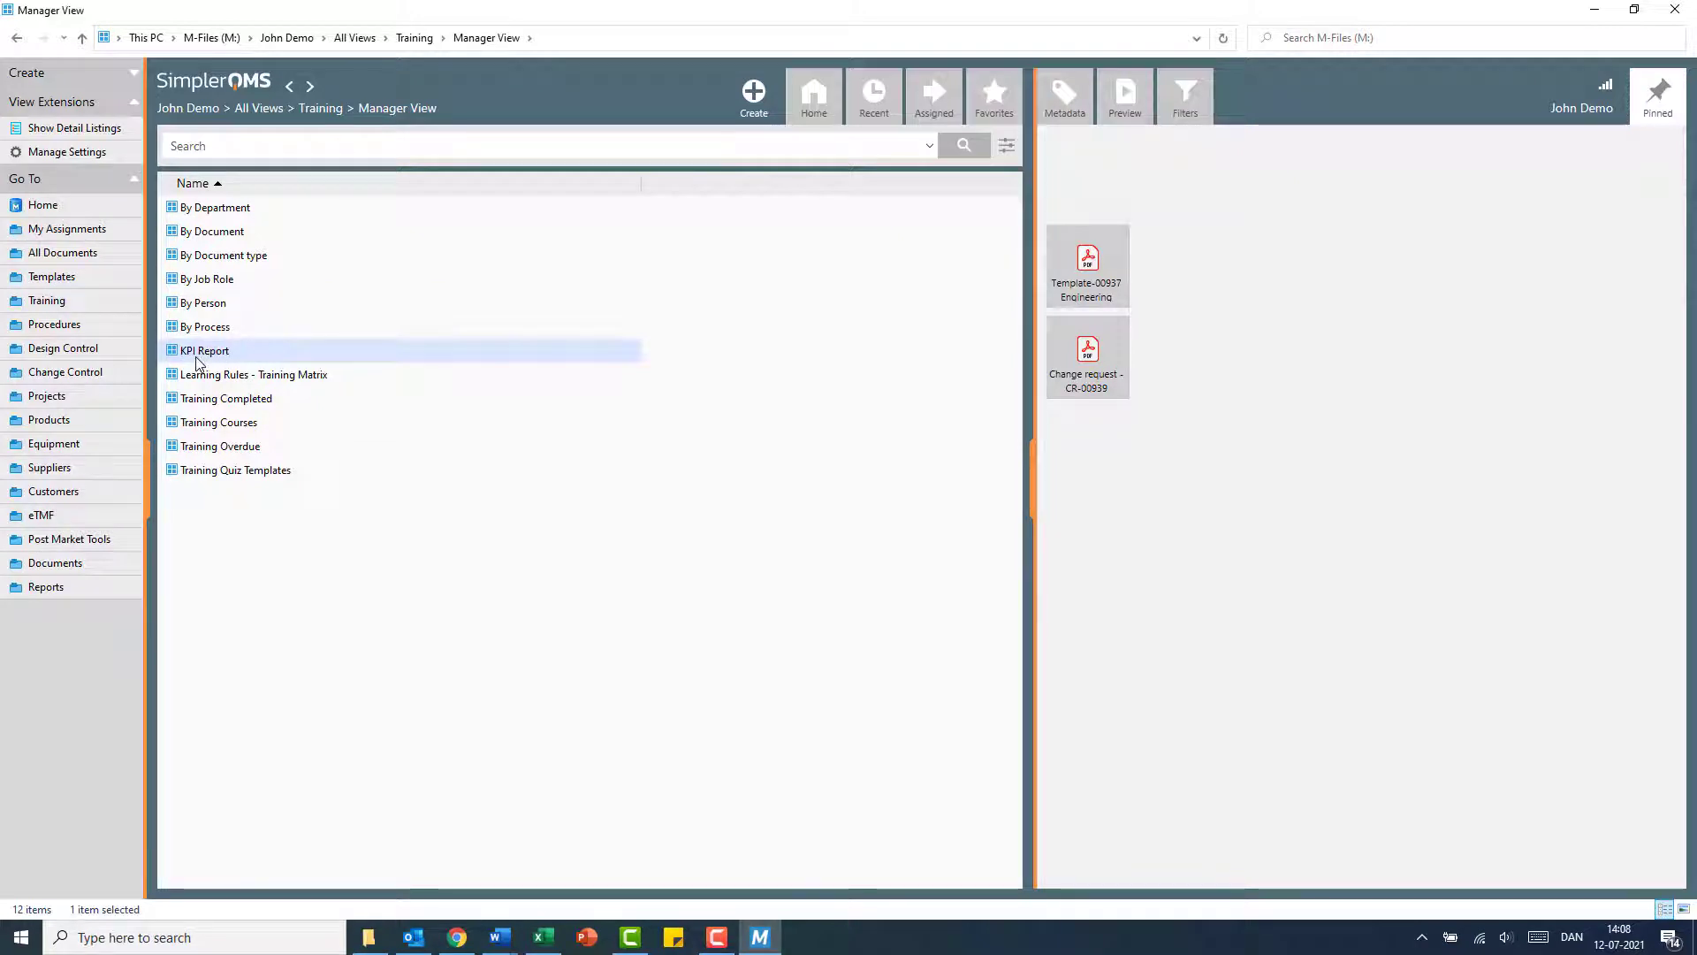
- Open the KPI Report view to show the PMS KPI Report-01015 June 2021 PDF
double_click(198, 352)
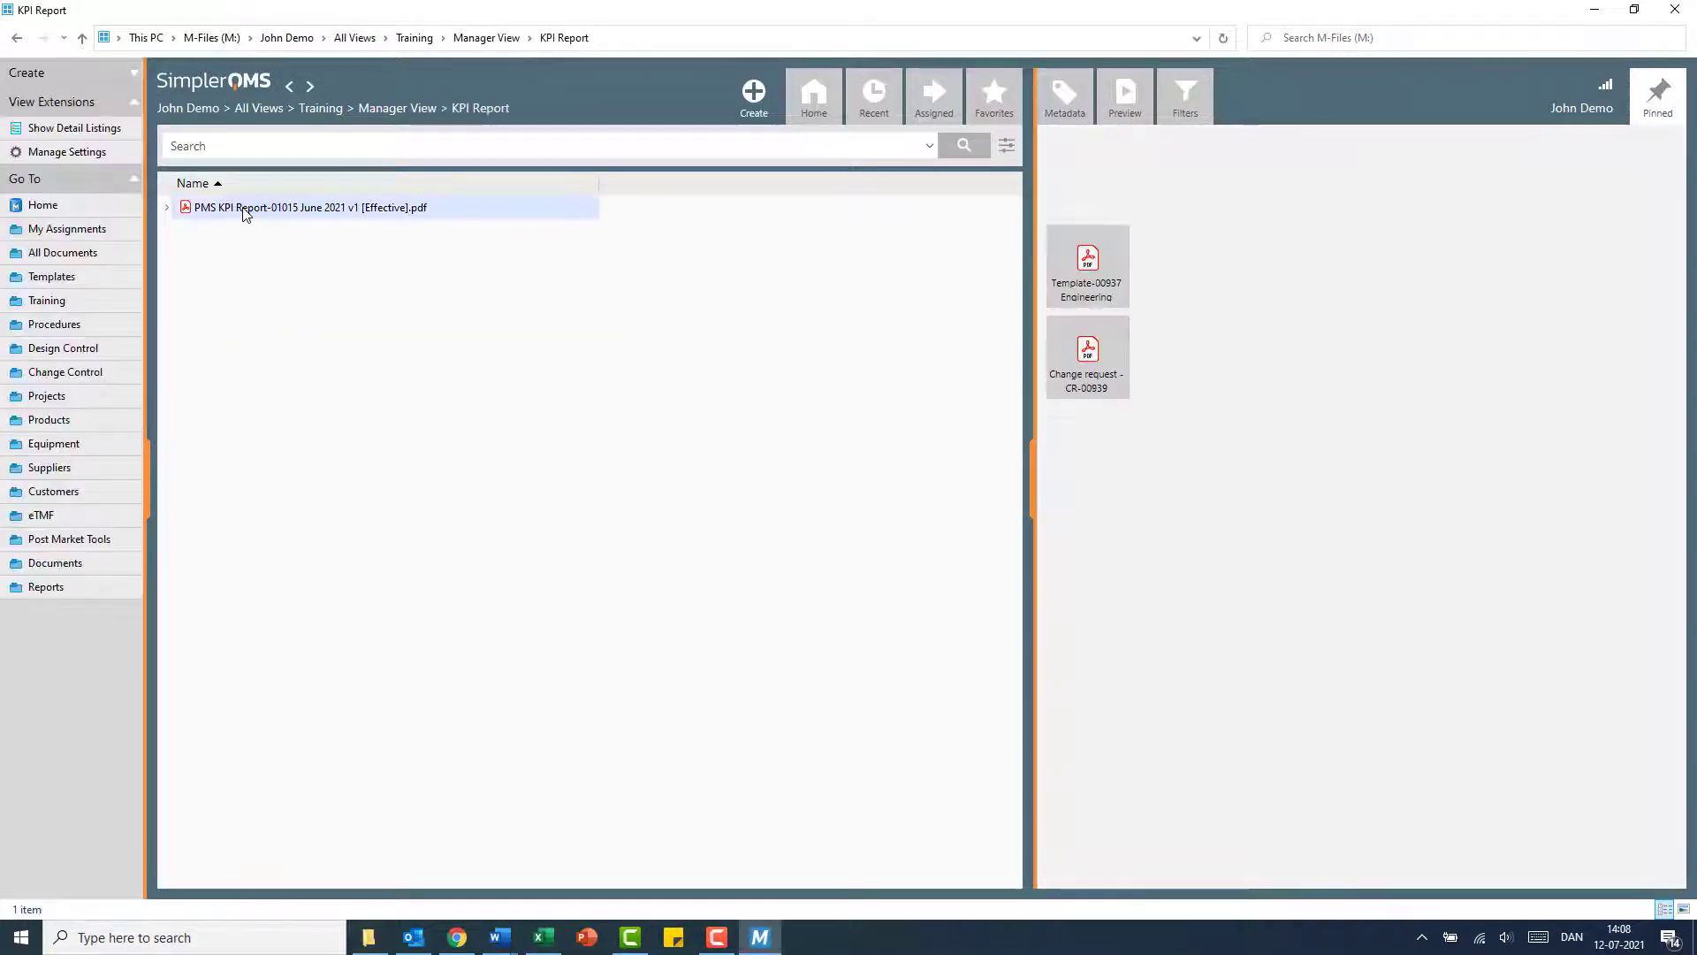